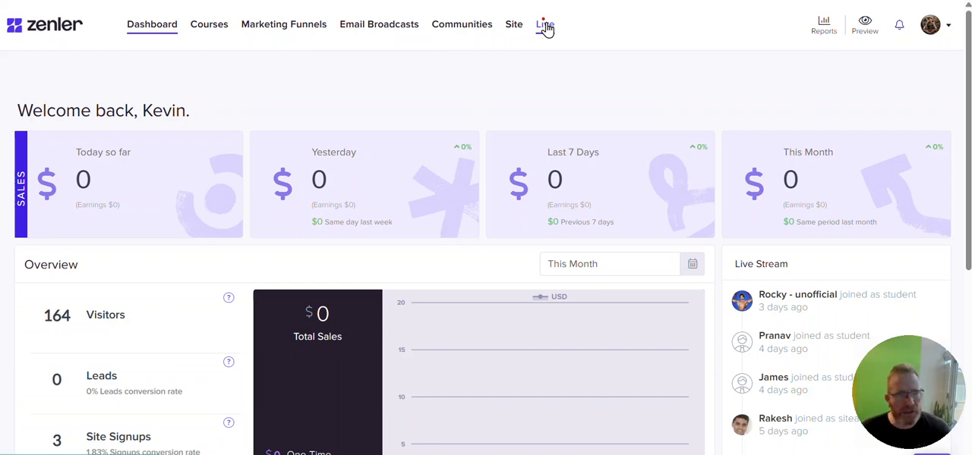
Open the Clean White email broadcast for editing.
click(376, 25)
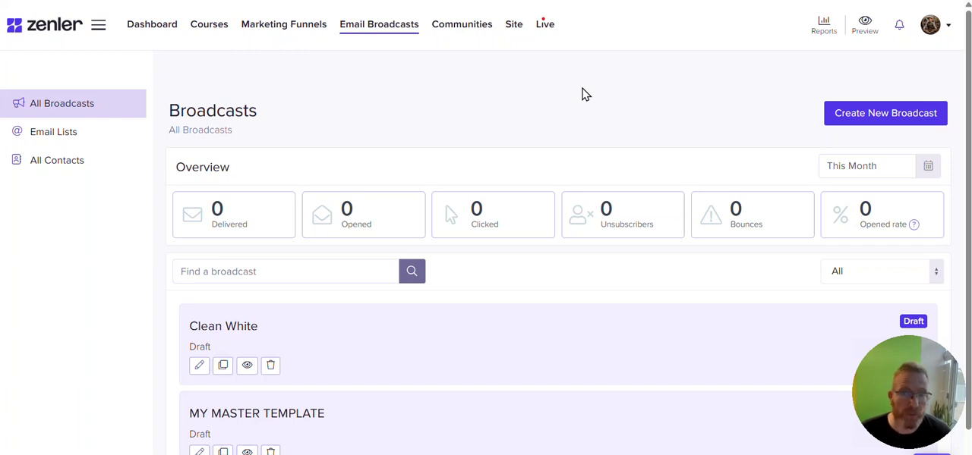
scroll(585, 95, down, 1)
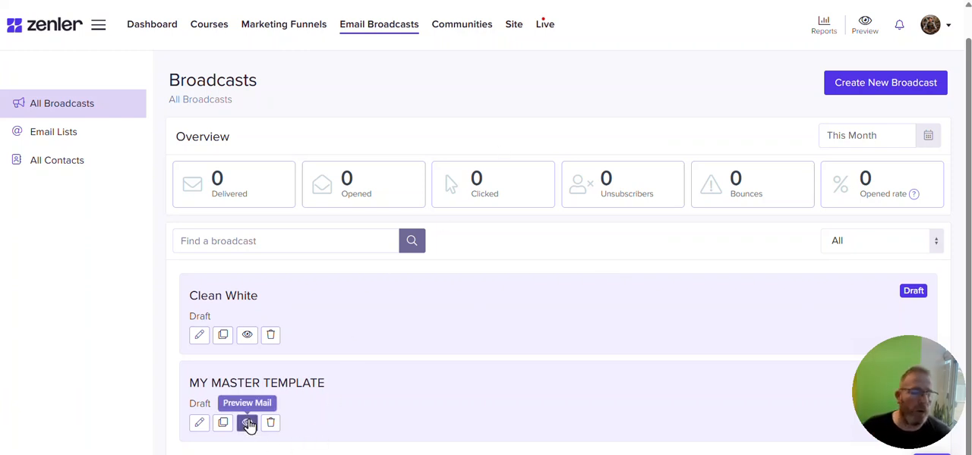
click(199, 335)
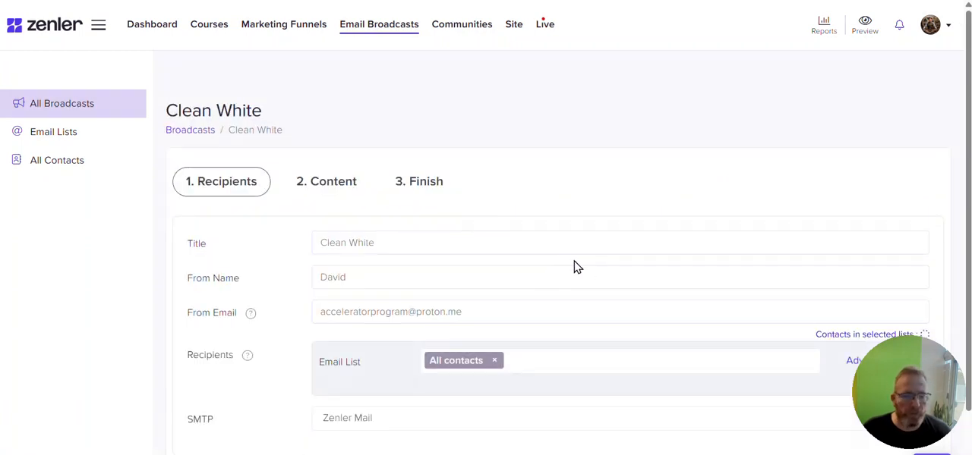
Expand the recipients' advanced filter and add a new filter group.
scroll(661, 268, down, 1)
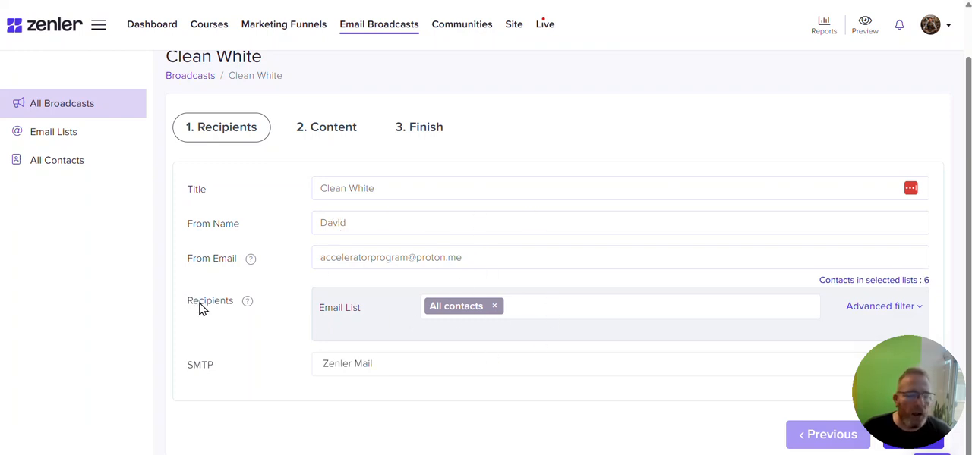
click(873, 308)
scroll(630, 230, down, 1)
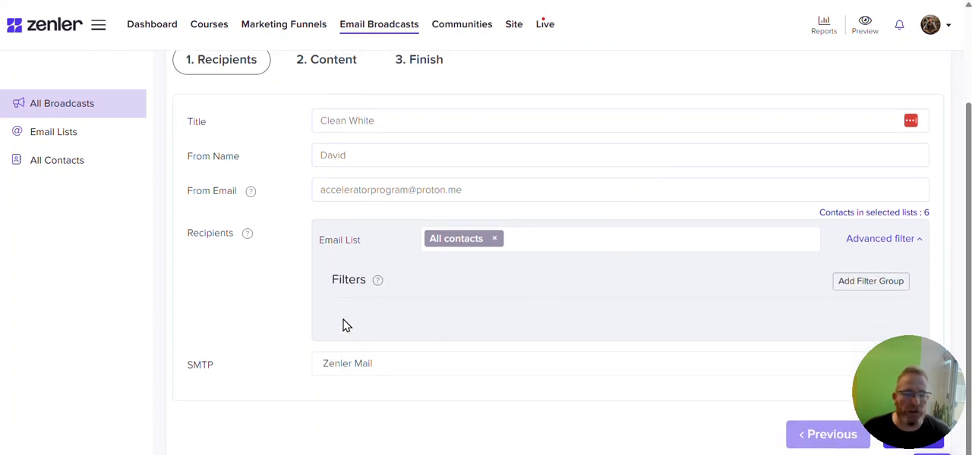
click(861, 286)
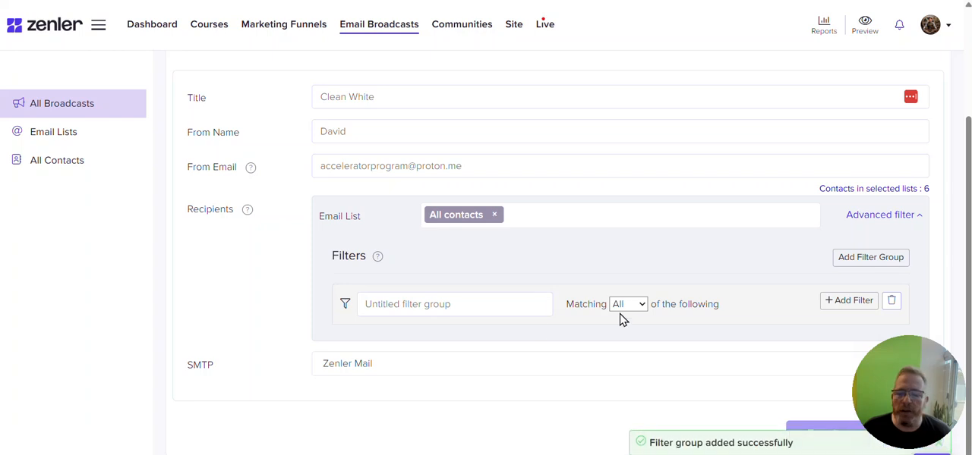
Add a filter to the group and browse the available filter conditions and role options without choosing one.
click(842, 304)
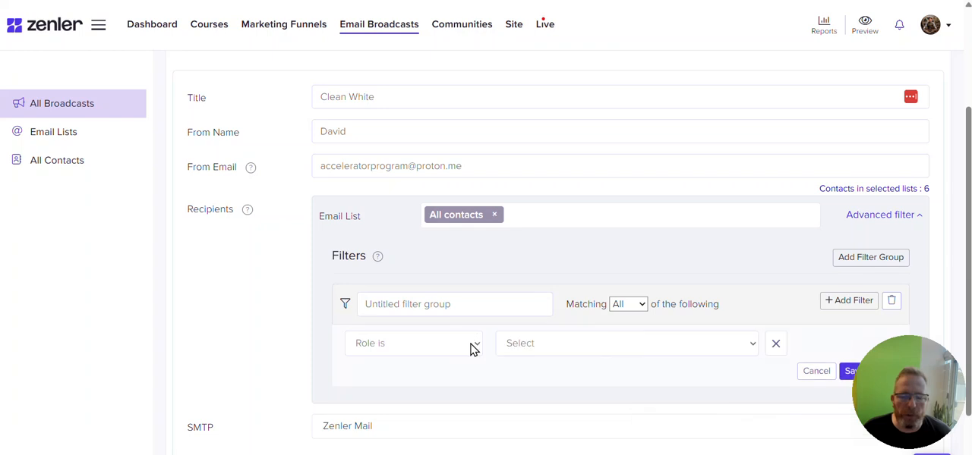
click(474, 348)
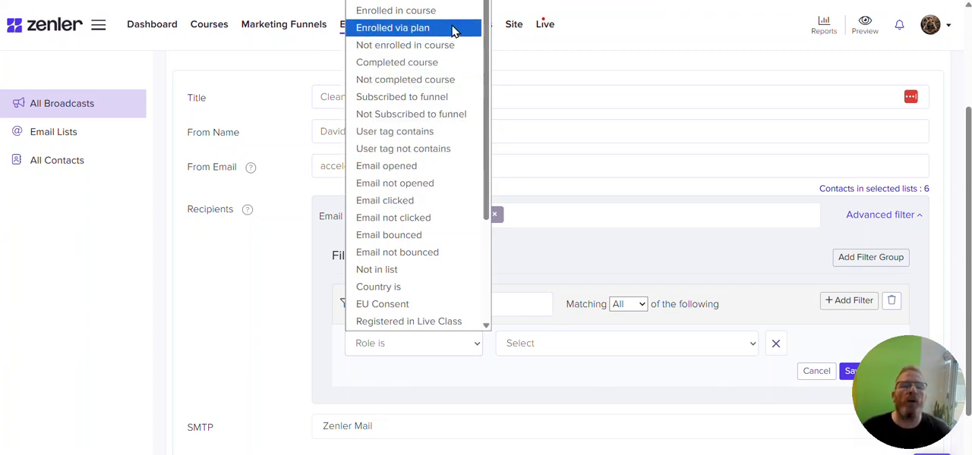
scroll(436, 134, down, 3)
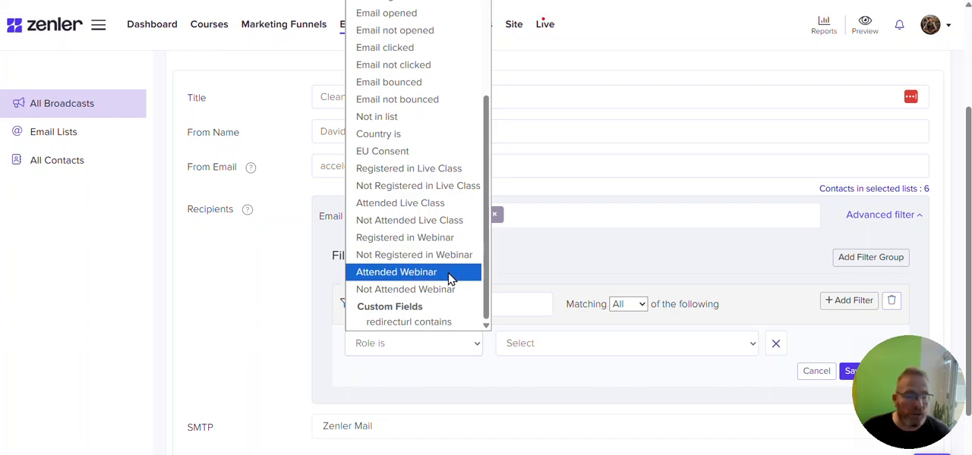
scroll(463, 225, up, 2)
scroll(467, 220, up, 1)
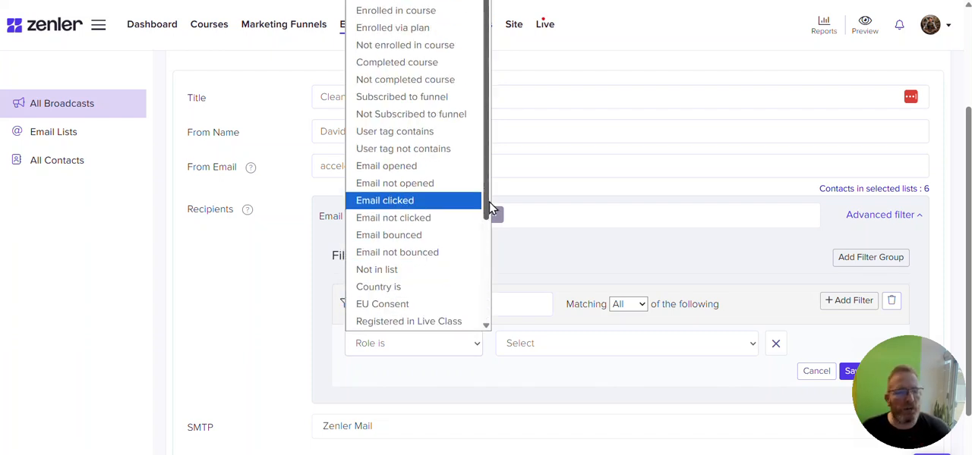
scroll(478, 190, down, 3)
click(589, 271)
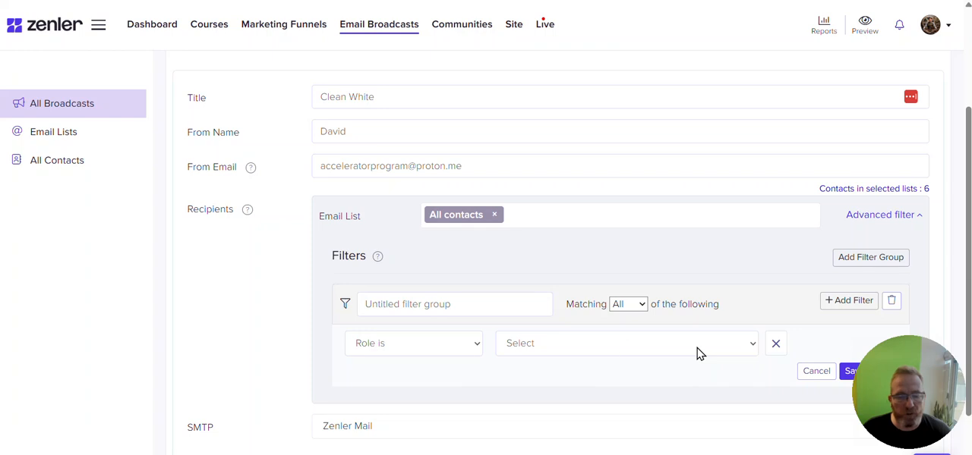
click(719, 350)
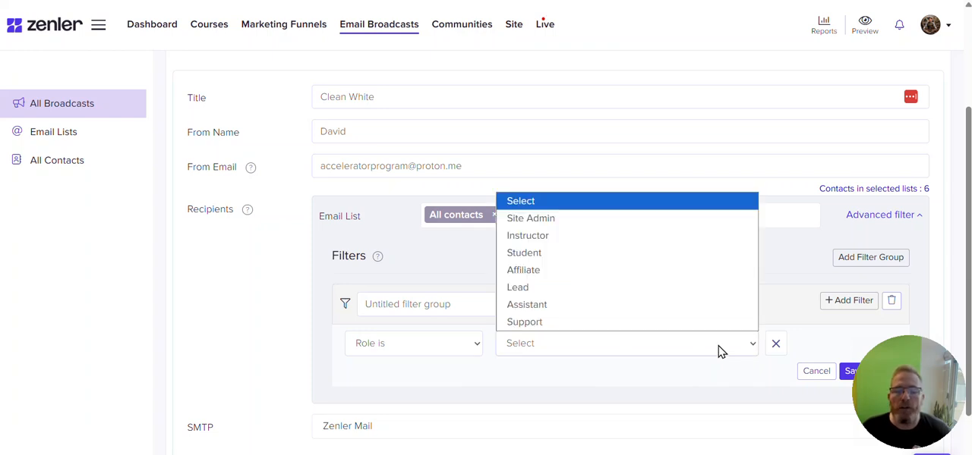
click(448, 250)
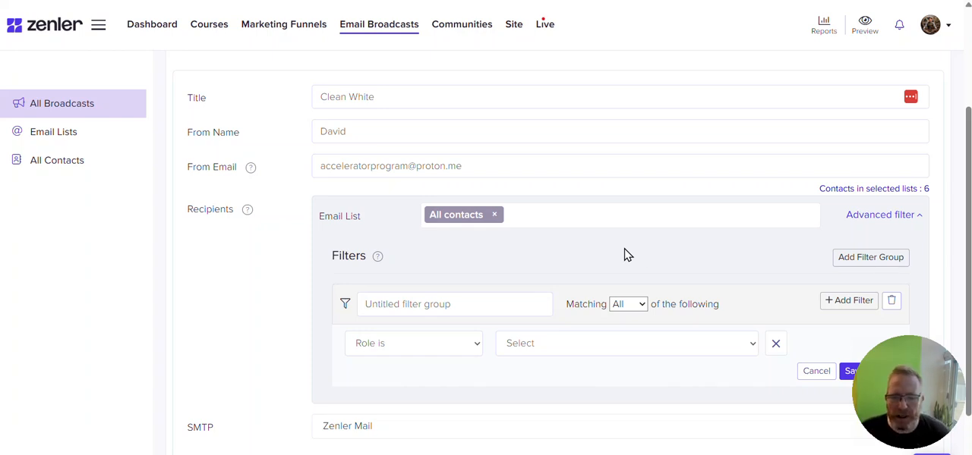
Proceed to the content step, continuing anyway past the email domain authentication warning.
scroll(624, 256, down, 1)
drag(884, 397, 885, 333)
drag(891, 414, 900, 338)
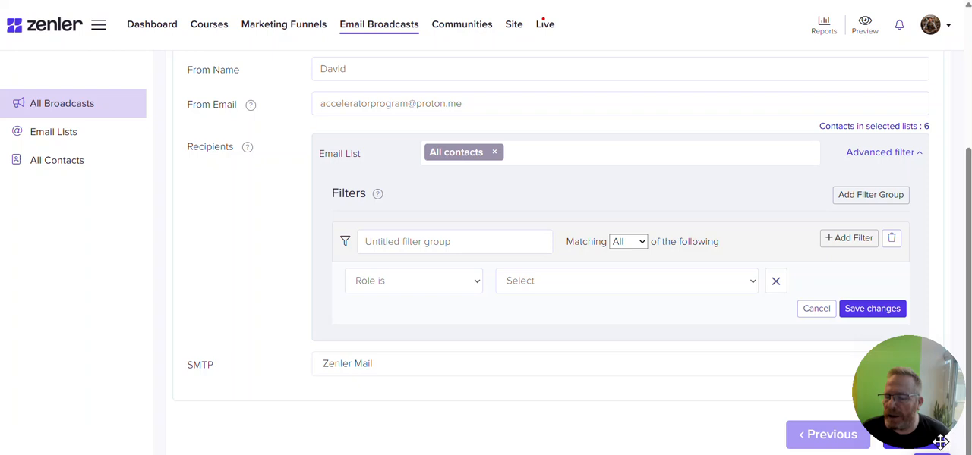
drag(941, 442, 903, 431)
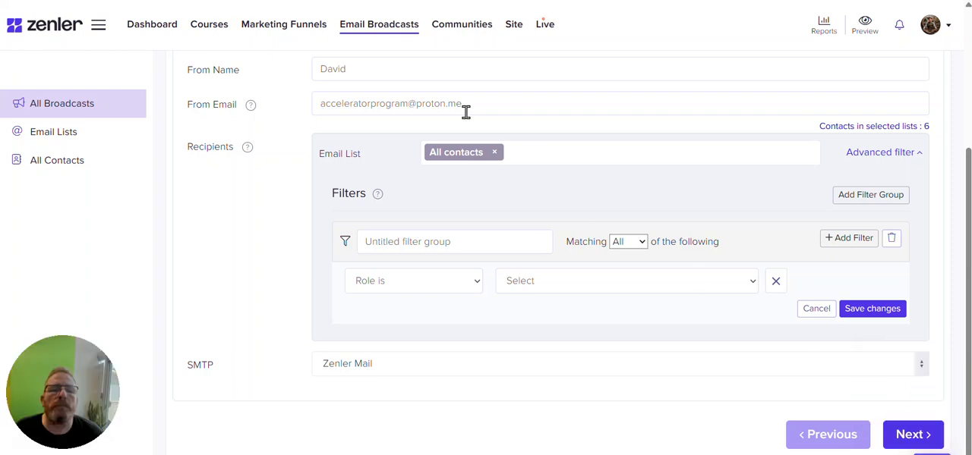
click(904, 448)
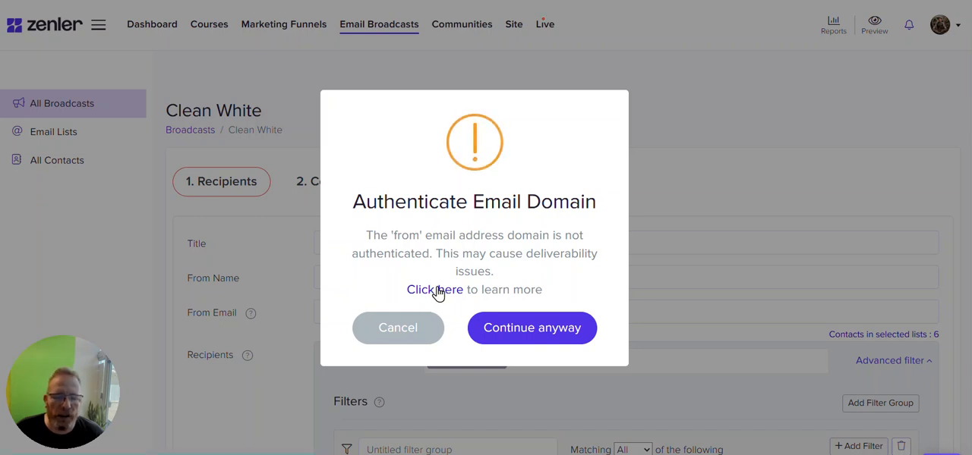
click(532, 328)
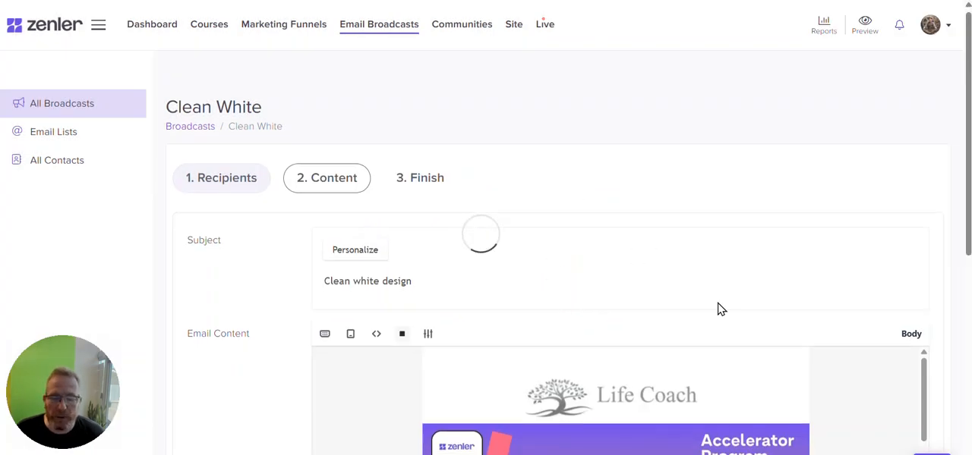
Scroll through the email content to review the template blocks from header to footer.
scroll(827, 341, down, 3)
scroll(626, 233, up, 3)
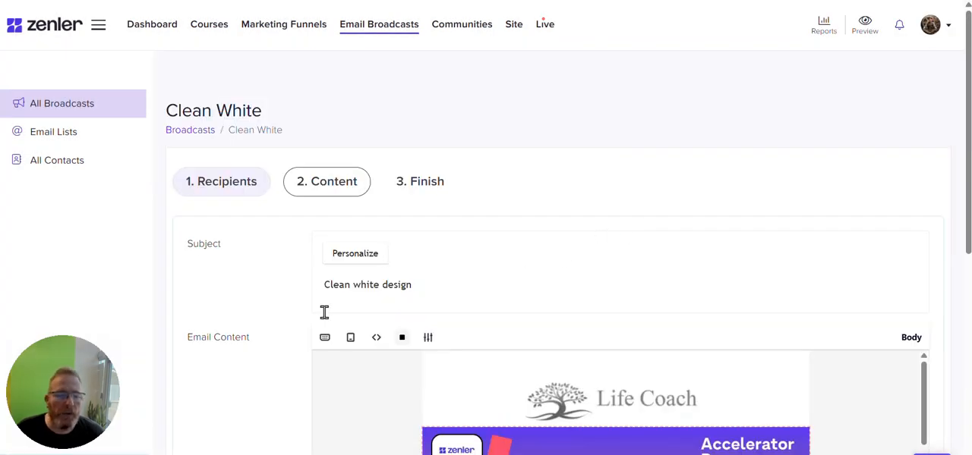
scroll(529, 197, down, 5)
scroll(678, 300, up, 4)
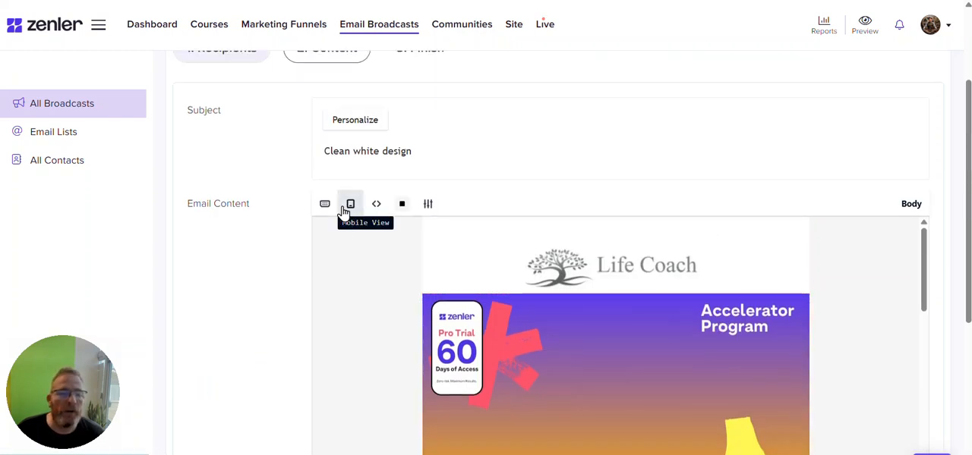
click(468, 266)
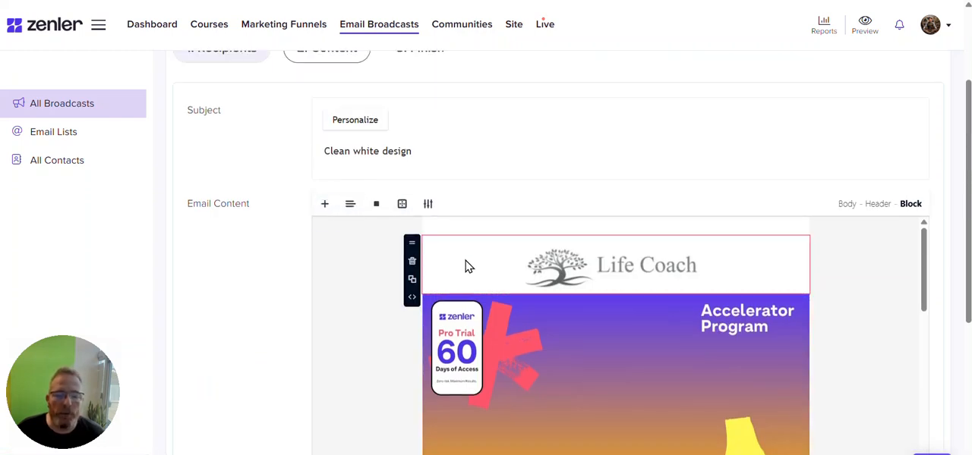
scroll(464, 343, down, 10)
scroll(566, 323, down, 8)
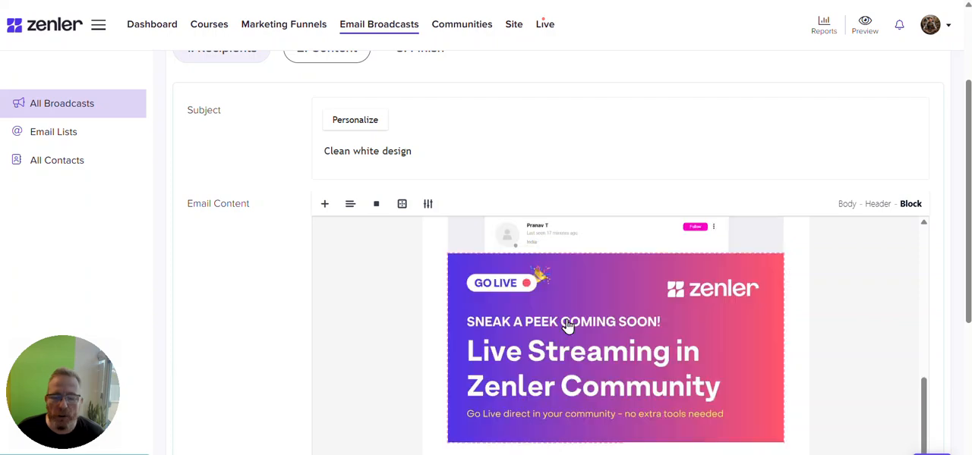
scroll(566, 323, down, 3)
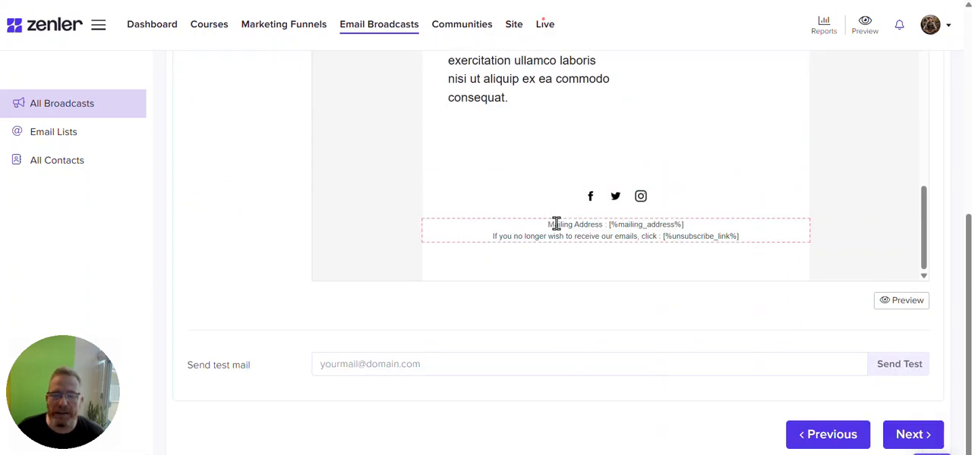
Open the email preview, scroll through it, and close it.
scroll(599, 231, up, 4)
scroll(612, 236, up, 7)
click(899, 304)
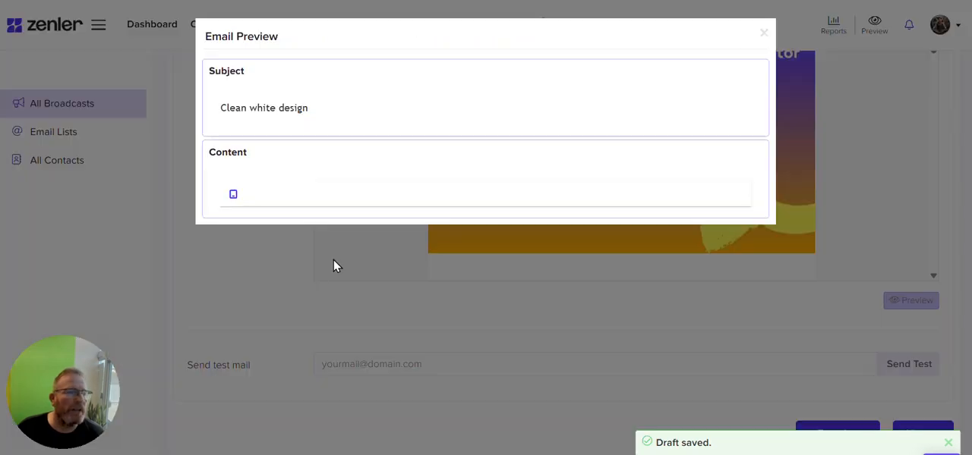
scroll(683, 281, down, 12)
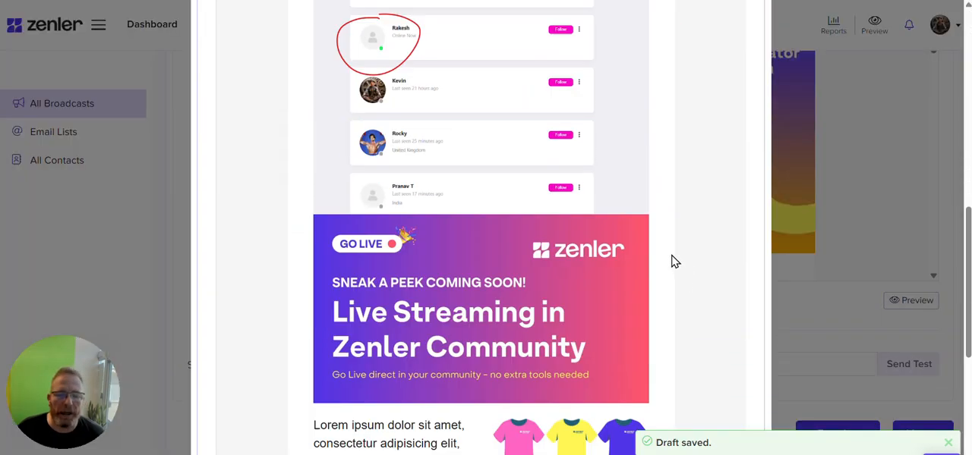
scroll(671, 236, up, 12)
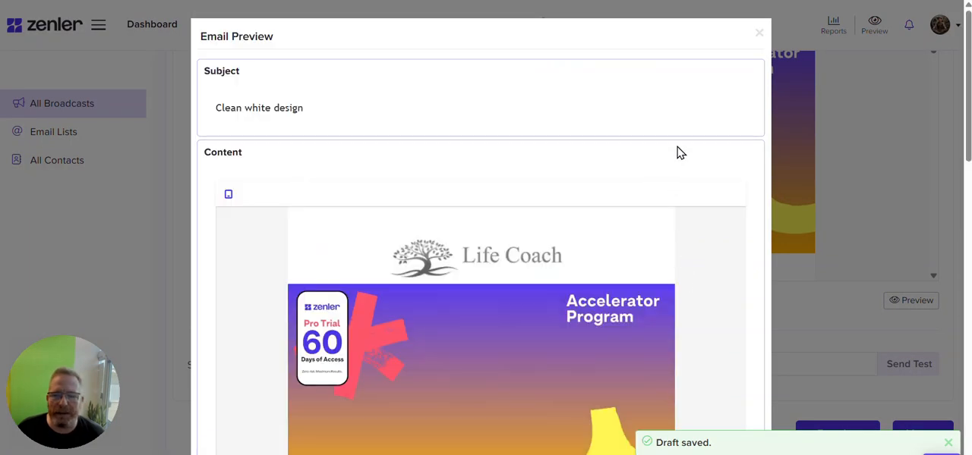
click(755, 31)
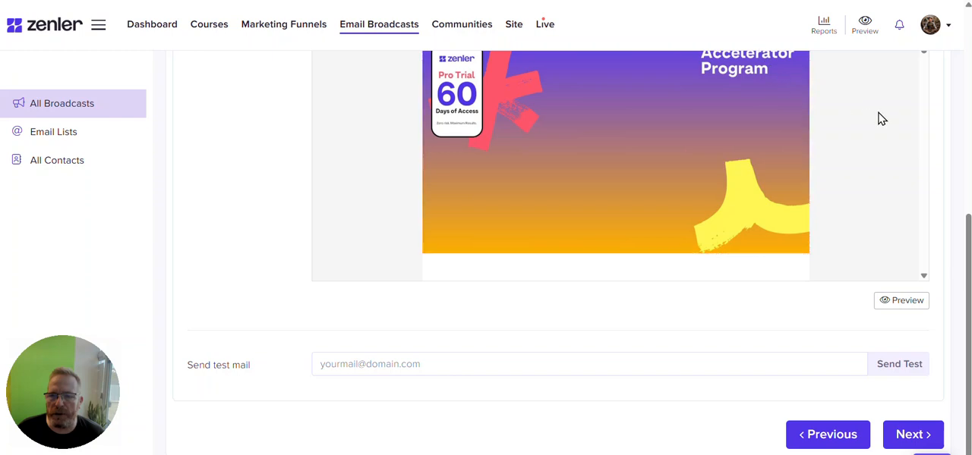
Move on to the Finish step of the broadcast.
click(447, 367)
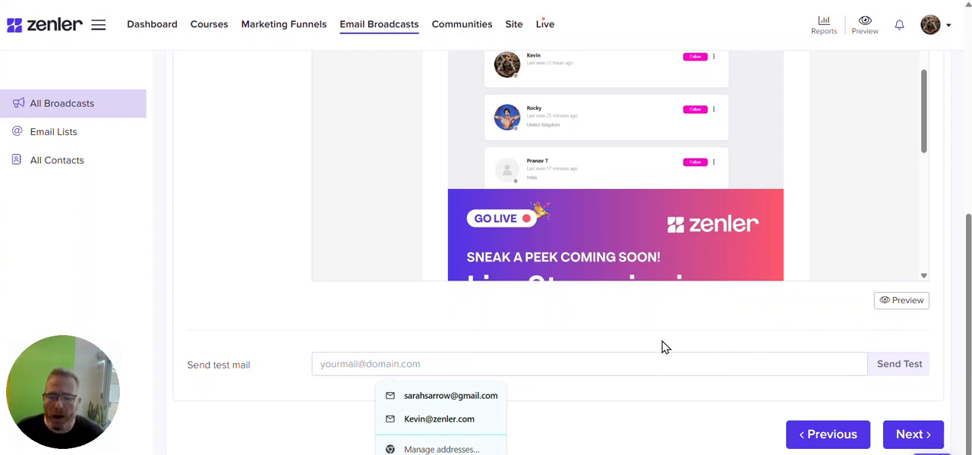
click(524, 368)
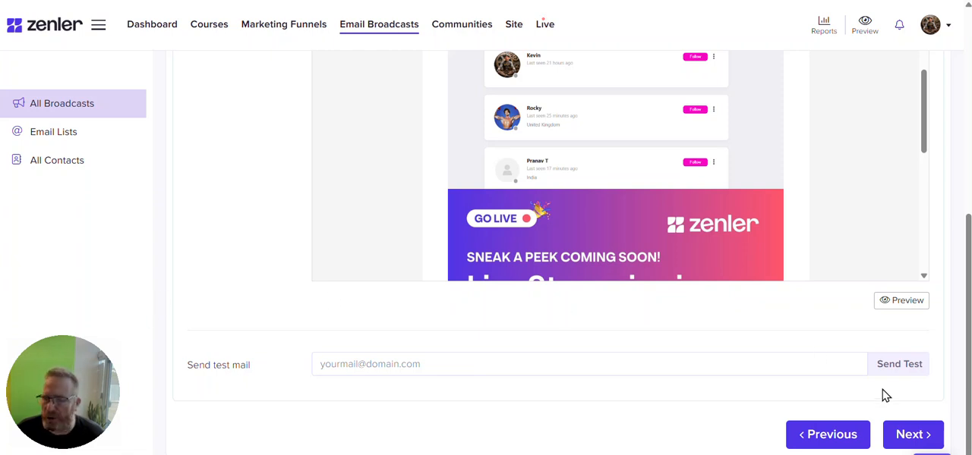
click(907, 435)
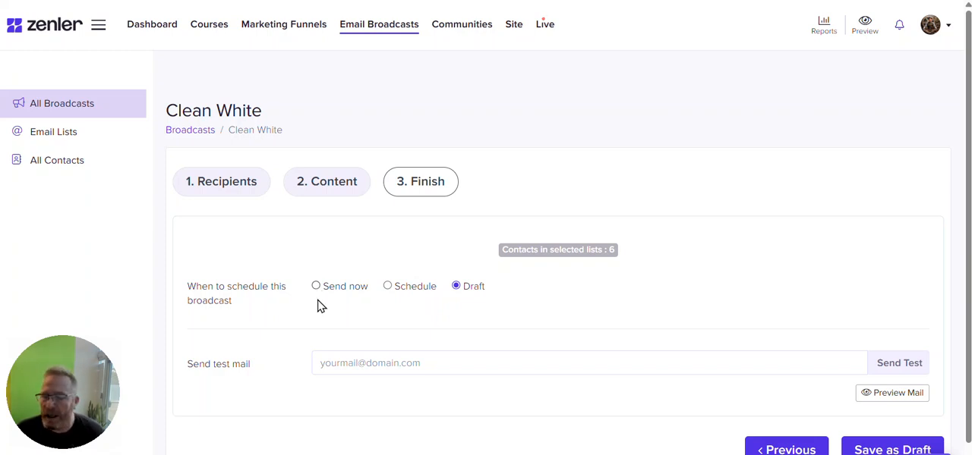
Save the broadcast as a draft.
scroll(685, 412, down, 1)
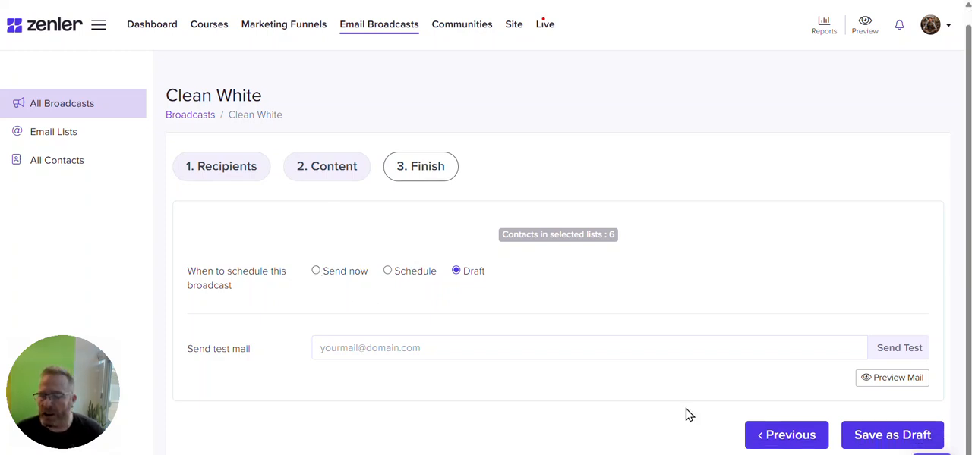
click(882, 439)
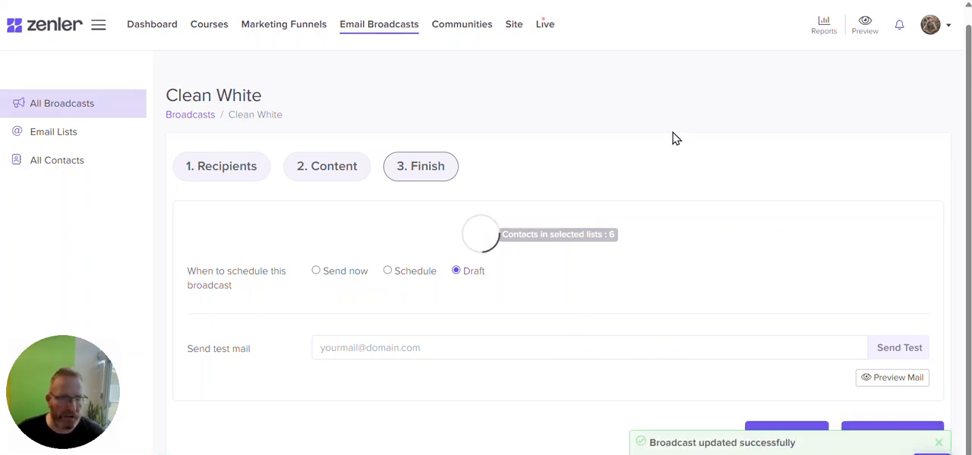
scroll(357, 315, down, 1)
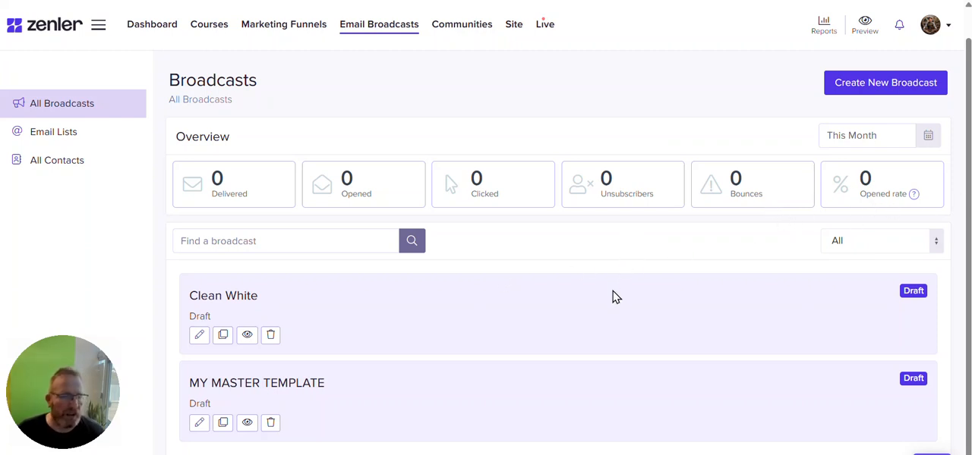
scroll(614, 296, up, 1)
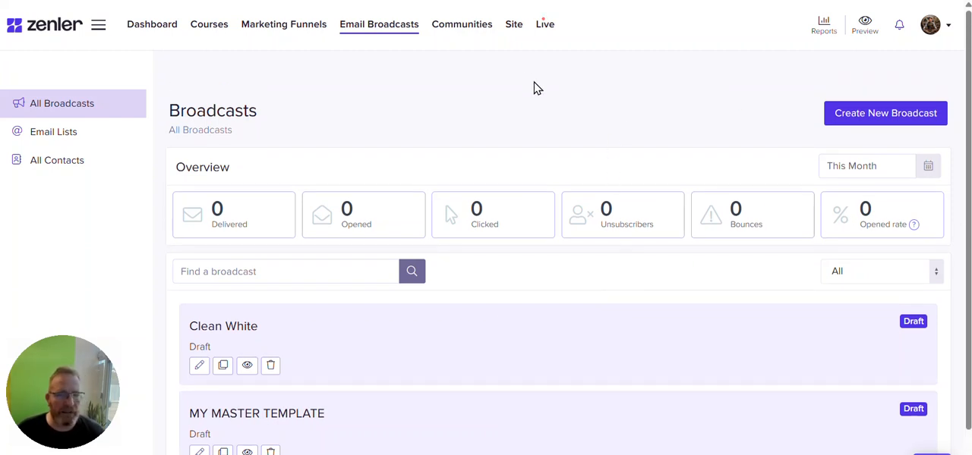